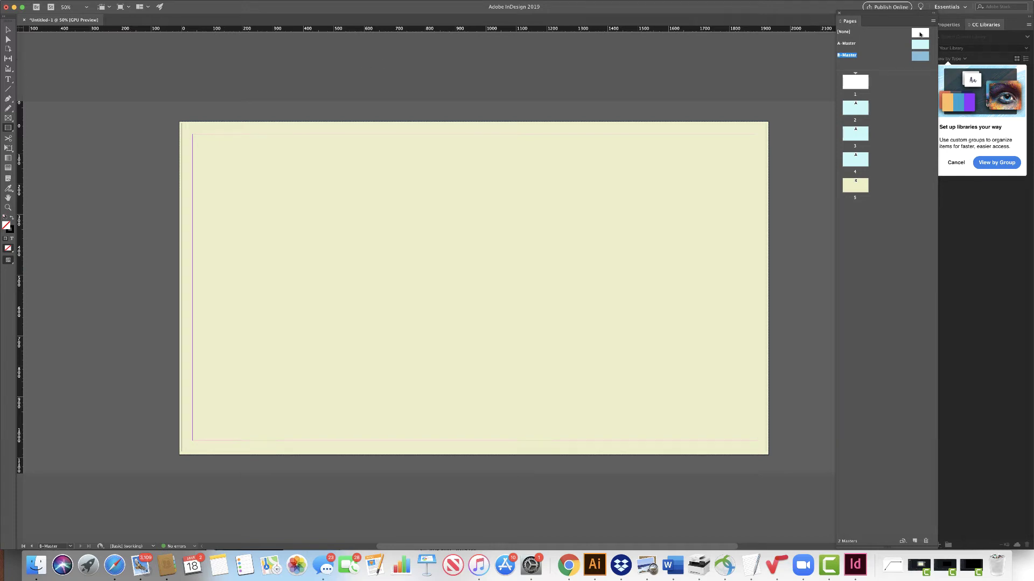
Apply the [None] master to page 1 and place the Animation panel beside the pages list.
{"action": "left_click", "coordinate": [920, 34]}
{"action": "left_click_drag", "start_coordinate": [920, 34], "coordinate": [849, 85]}
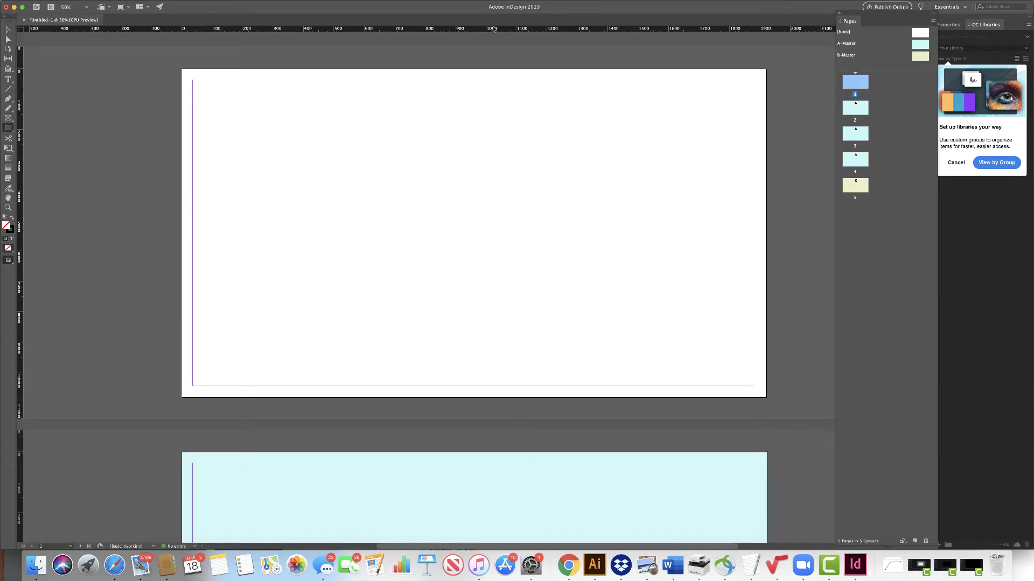
{"action": "left_click", "coordinate": [209, 4]}
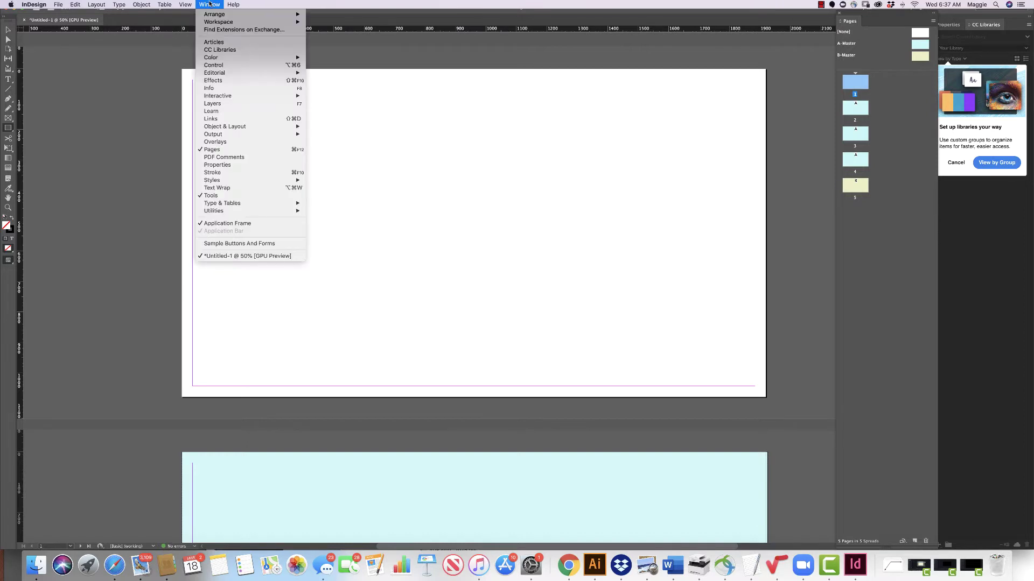
{"action": "mouse_move", "coordinate": [218, 96]}
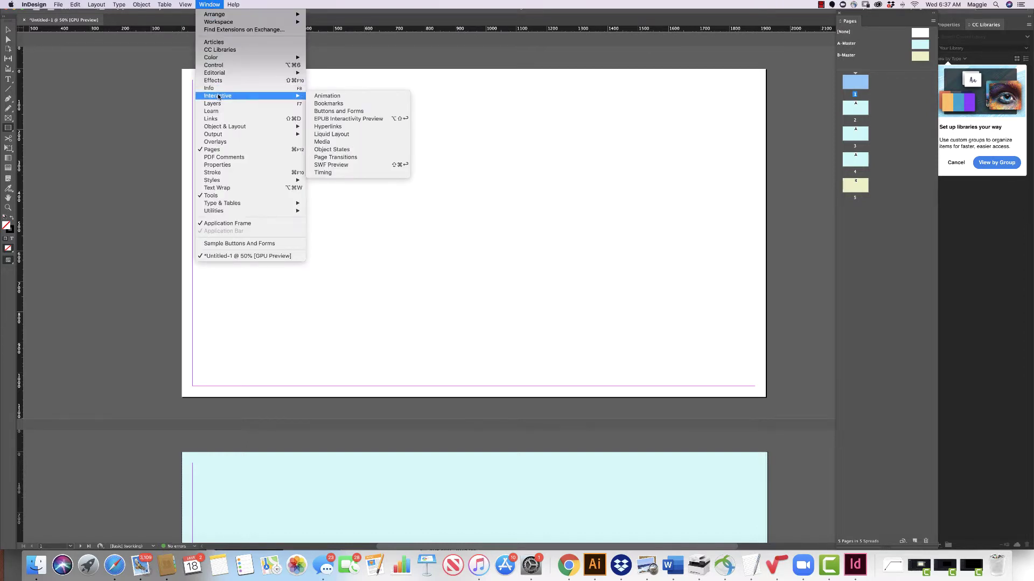
{"action": "left_click", "coordinate": [325, 96]}
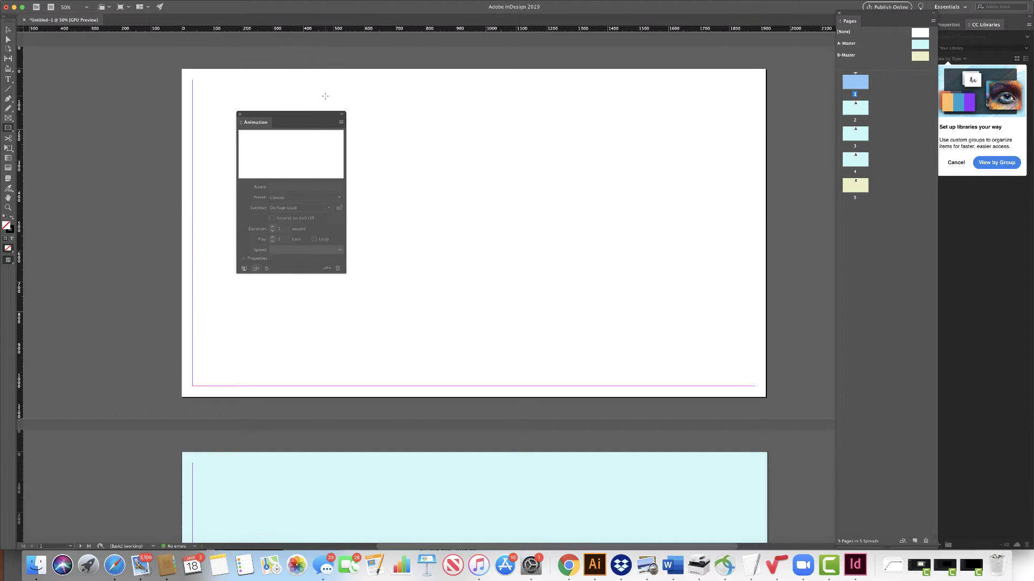
{"action": "left_click_drag", "start_coordinate": [255, 116], "coordinate": [810, 166]}
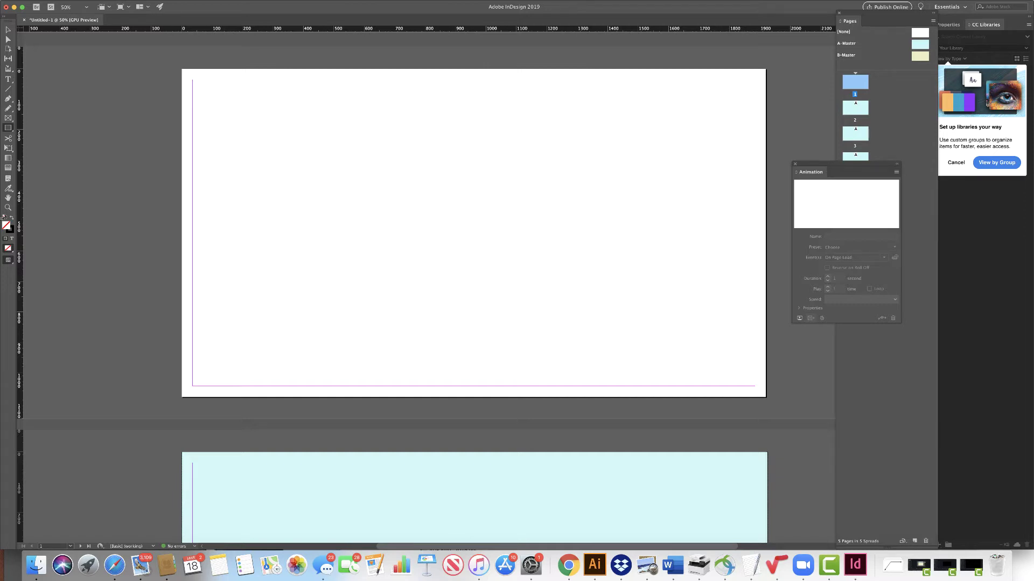
Draw a page-sized rectangle filled with light lavender ebe7ef.
{"action": "left_click", "coordinate": [7, 129]}
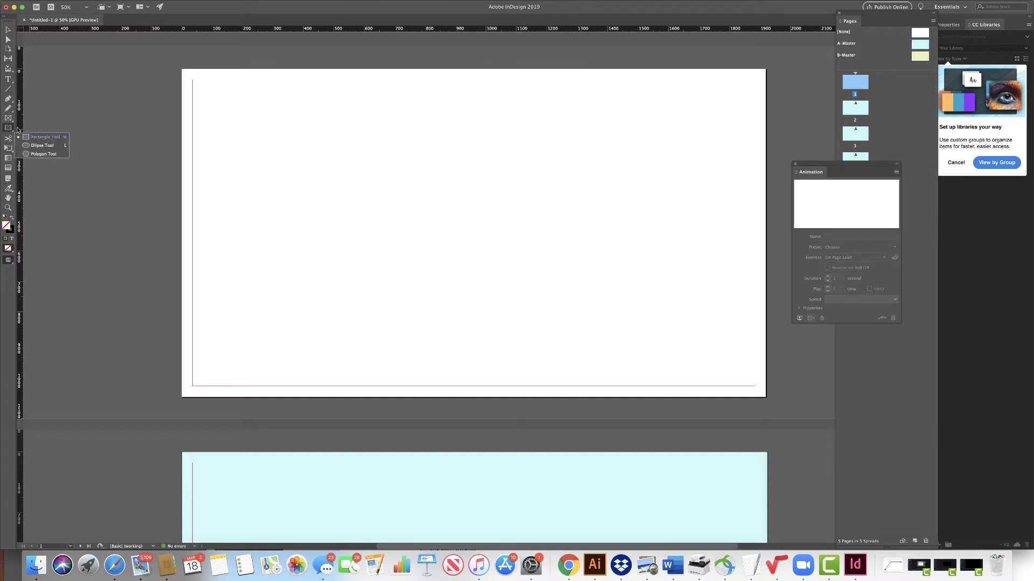
{"action": "left_click", "coordinate": [32, 138]}
{"action": "left_click_drag", "start_coordinate": [181, 68], "coordinate": [769, 399]}
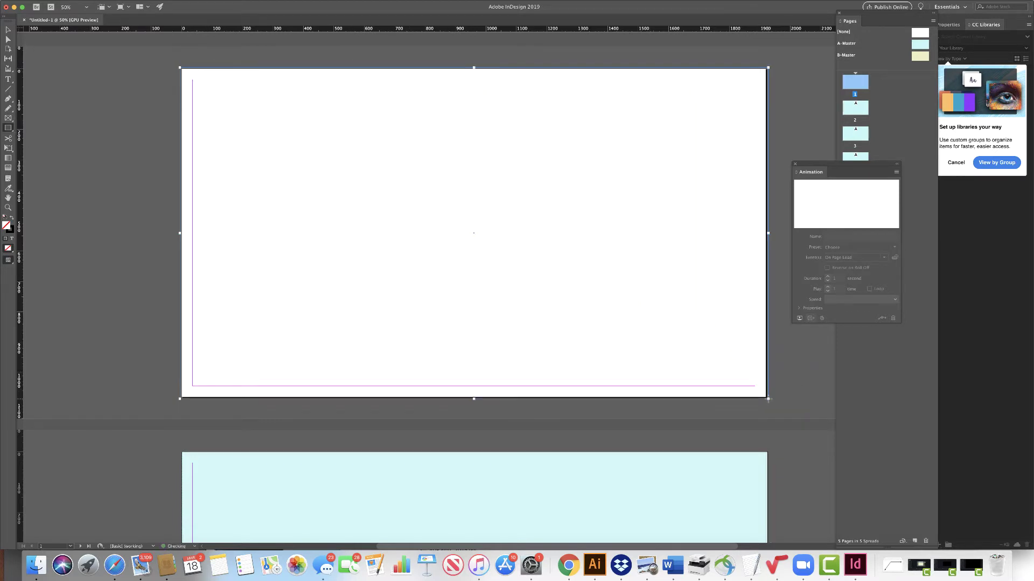
{"action": "double_click", "coordinate": [6, 226]}
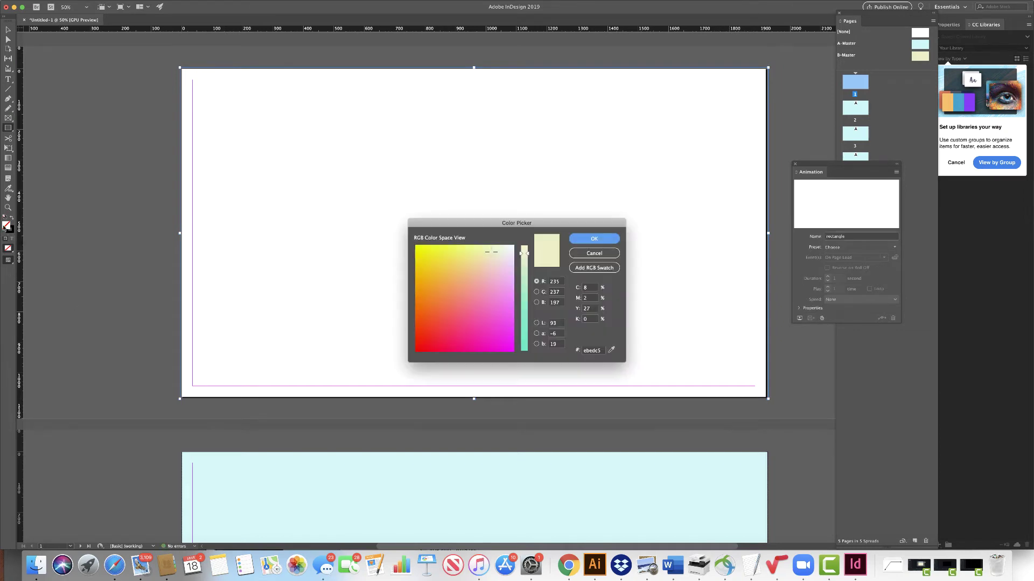
{"action": "left_click_drag", "start_coordinate": [497, 260], "coordinate": [507, 253]}
{"action": "left_click", "coordinate": [598, 243]}
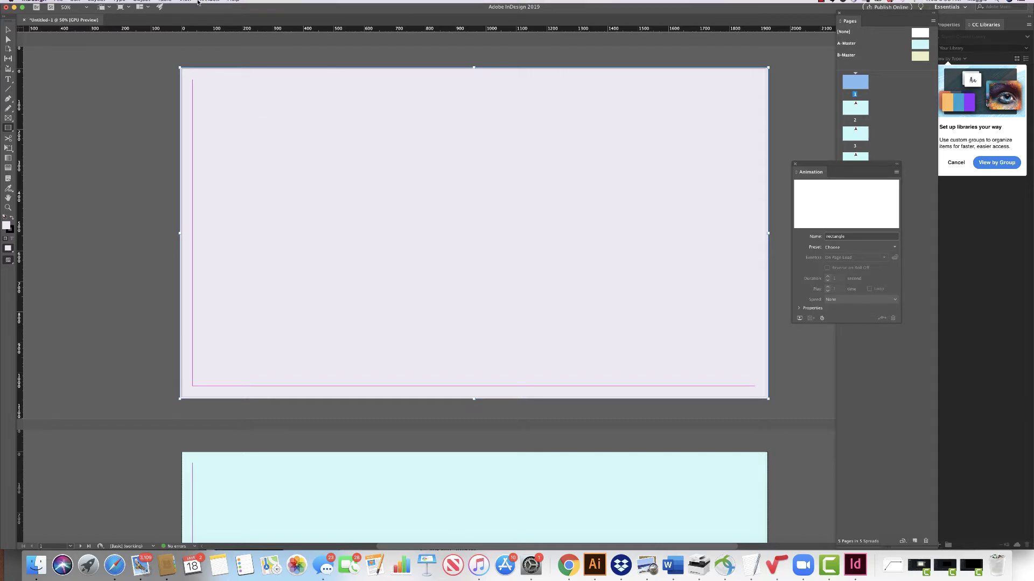
Lock the background rectangle in the Layers panel.
{"action": "left_click", "coordinate": [209, 4]}
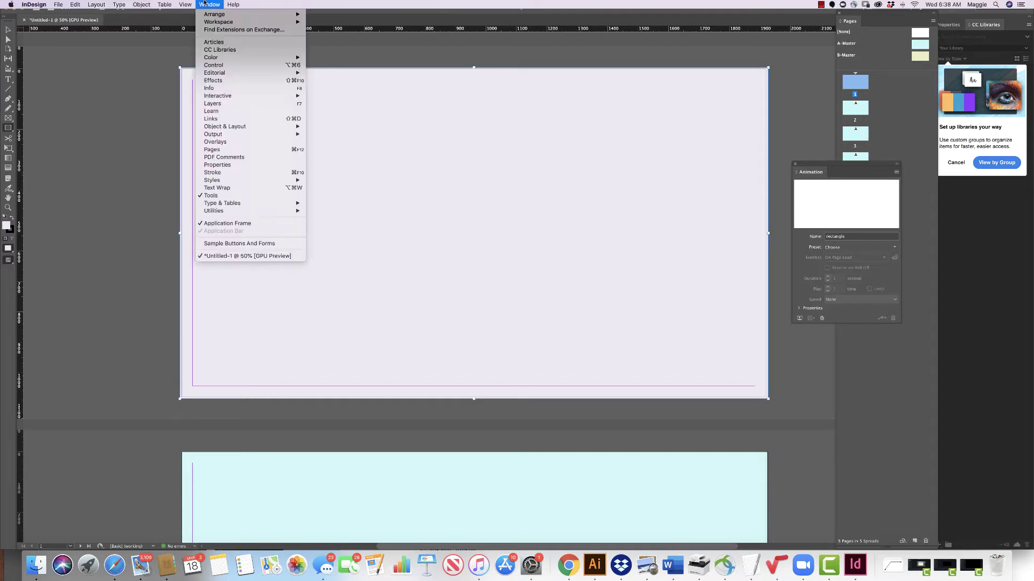
{"action": "left_click", "coordinate": [212, 104]}
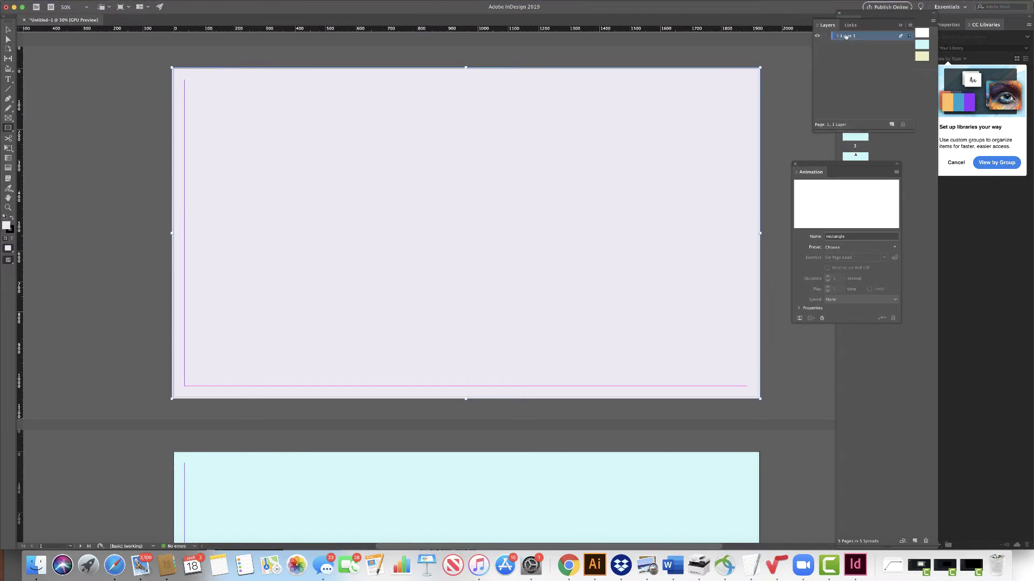
{"action": "left_click", "coordinate": [838, 36]}
{"action": "left_click", "coordinate": [827, 45]}
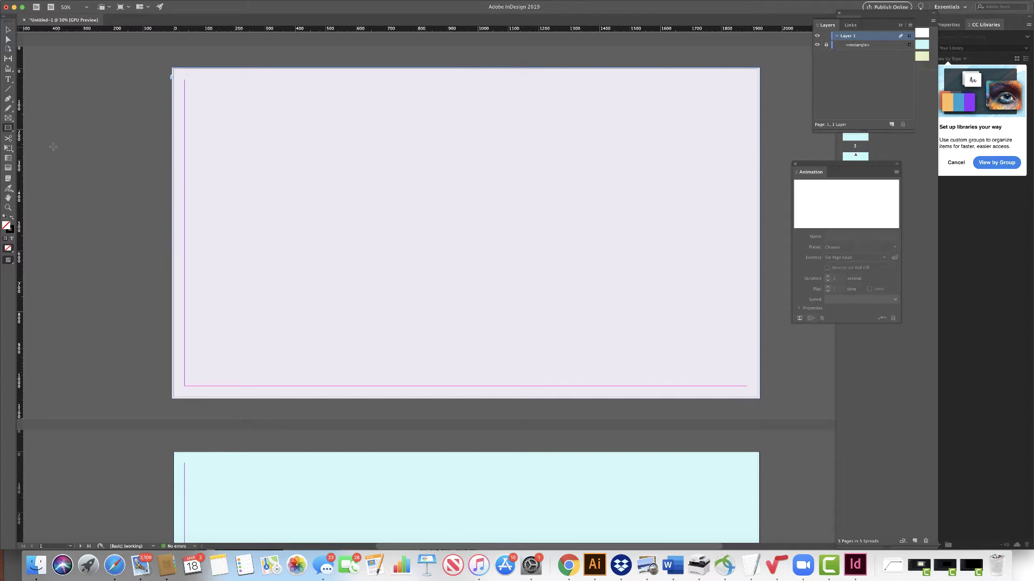
Draw a text frame near the top, type 'The Elements and Principles of Design', and select it.
{"action": "left_click", "coordinate": [10, 82]}
{"action": "left_click_drag", "start_coordinate": [291, 152], "coordinate": [647, 279]}
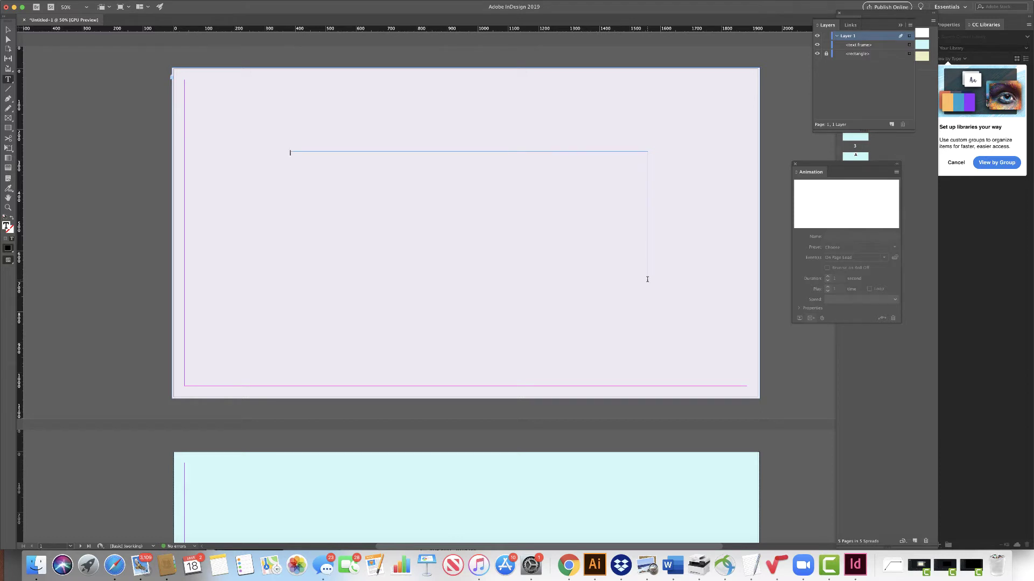
{"action": "type", "text": "M"}
{"action": "type", "text": "he Elements and Principles of Design"}
{"action": "left_click_drag", "start_coordinate": [351, 152], "coordinate": [213, 152]}
Open the Character panel and move it off the title.
{"action": "mouse_move", "coordinate": [163, 3]}
{"action": "left_click", "coordinate": [220, 4]}
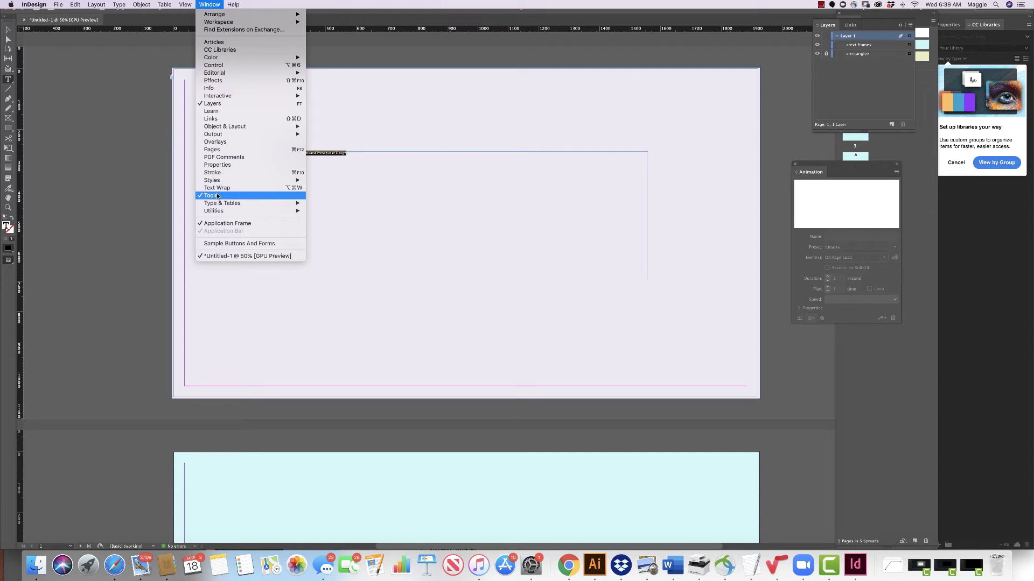
{"action": "mouse_move", "coordinate": [219, 203]}
{"action": "left_click", "coordinate": [342, 203]}
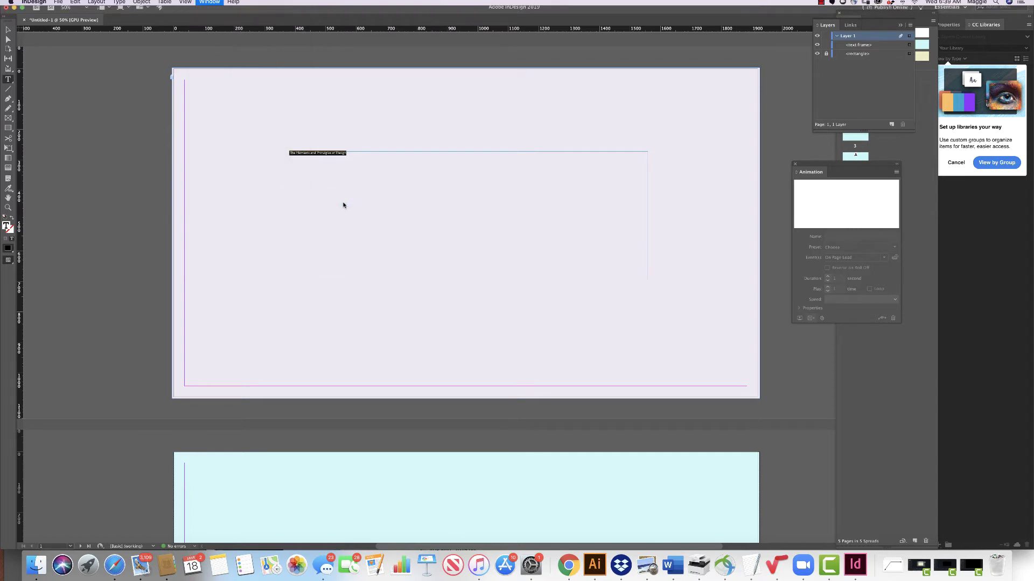
{"action": "left_click_drag", "start_coordinate": [300, 124], "coordinate": [142, 88]}
Set the title in American Typewriter at 72 pt, then select the word Elements.
{"action": "left_click", "coordinate": [184, 110]}
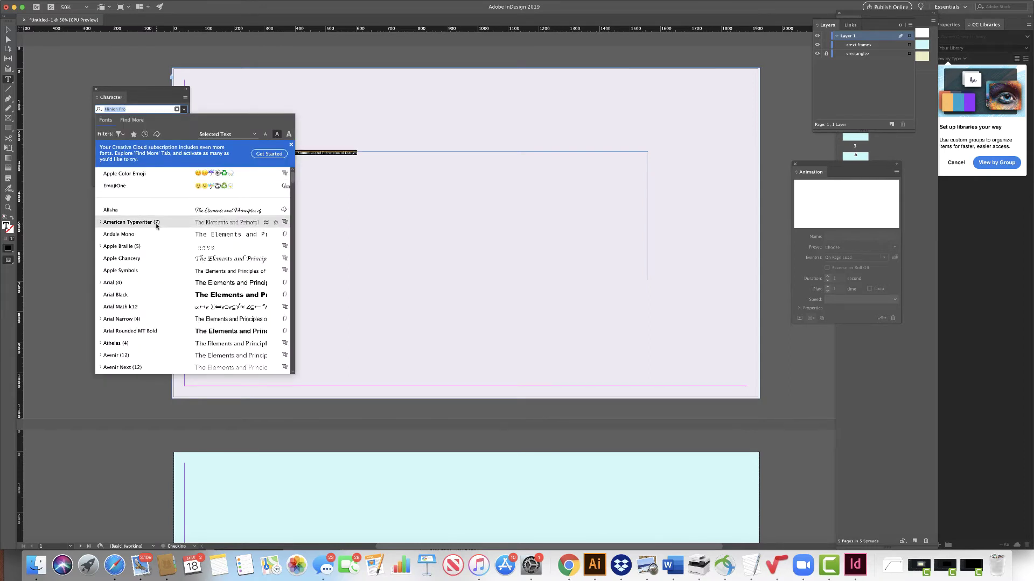
{"action": "left_click", "coordinate": [128, 222]}
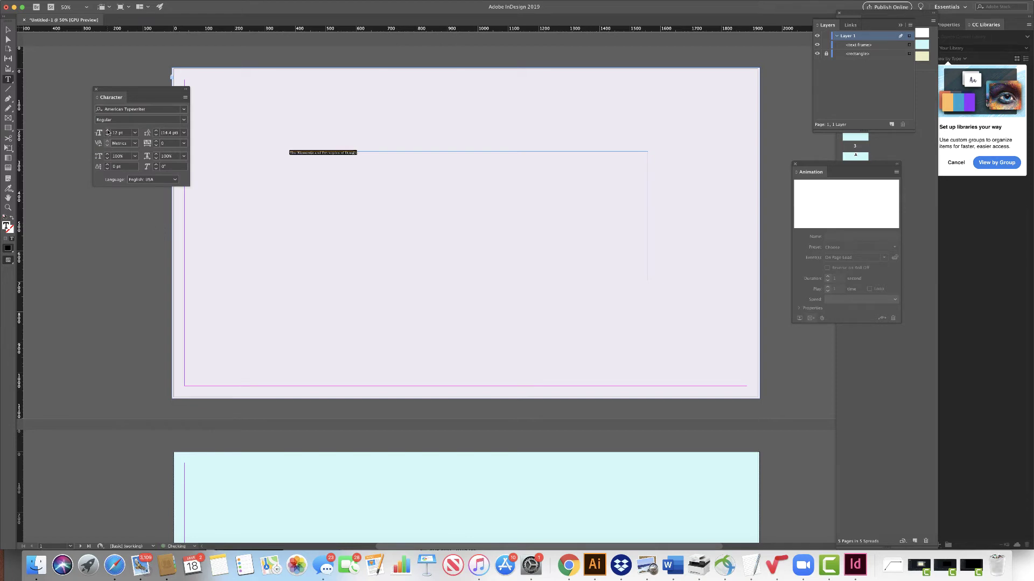
{"action": "left_click", "coordinate": [135, 132]}
{"action": "left_click", "coordinate": [128, 267]}
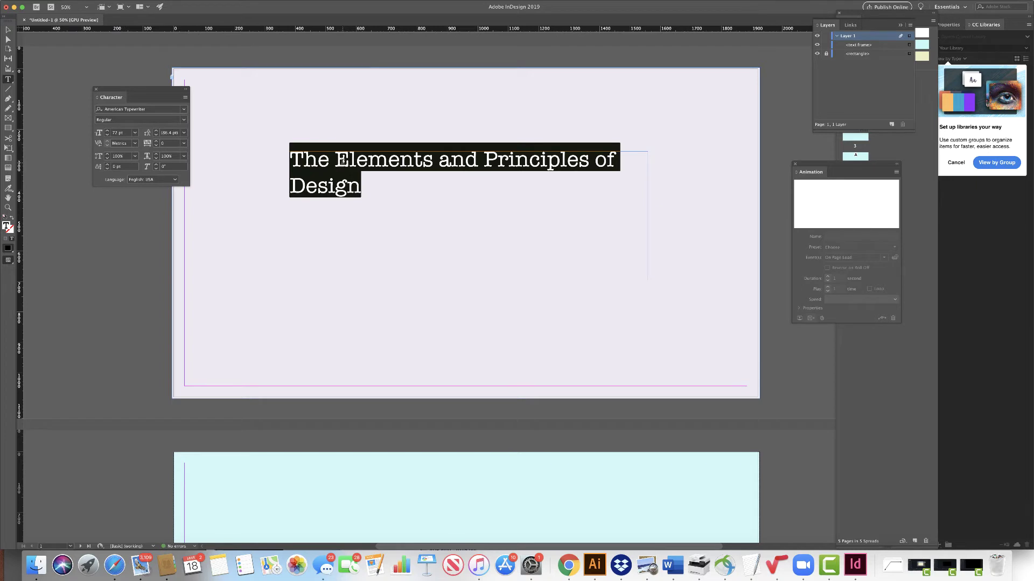
{"action": "left_click", "coordinate": [342, 162]}
{"action": "left_click_drag", "start_coordinate": [335, 162], "coordinate": [428, 151]}
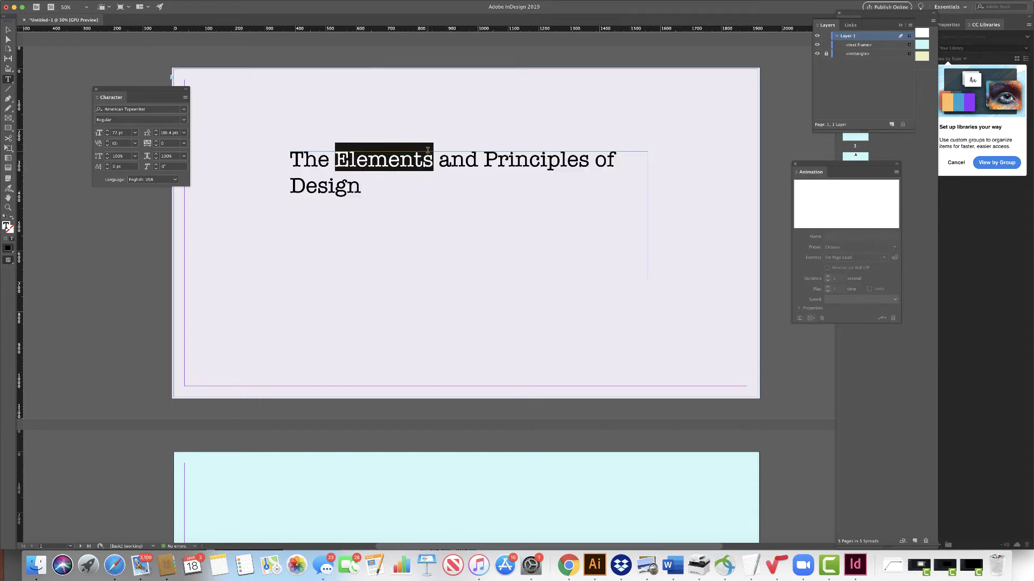
Set the words Elements and Principles in Cortado and enlarge them.
{"action": "left_click", "coordinate": [183, 109]}
{"action": "scroll", "coordinate": [162, 178], "scroll_direction": "down", "scroll_amount": 10}
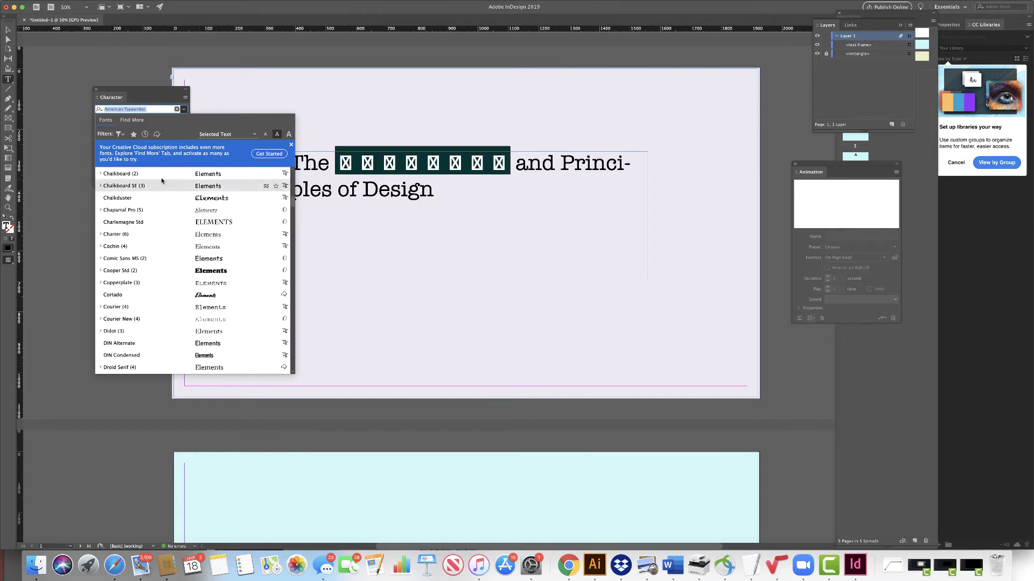
{"action": "left_click", "coordinate": [157, 293]}
{"action": "left_click_drag", "start_coordinate": [455, 159], "coordinate": [560, 159]}
{"action": "left_click", "coordinate": [156, 110]}
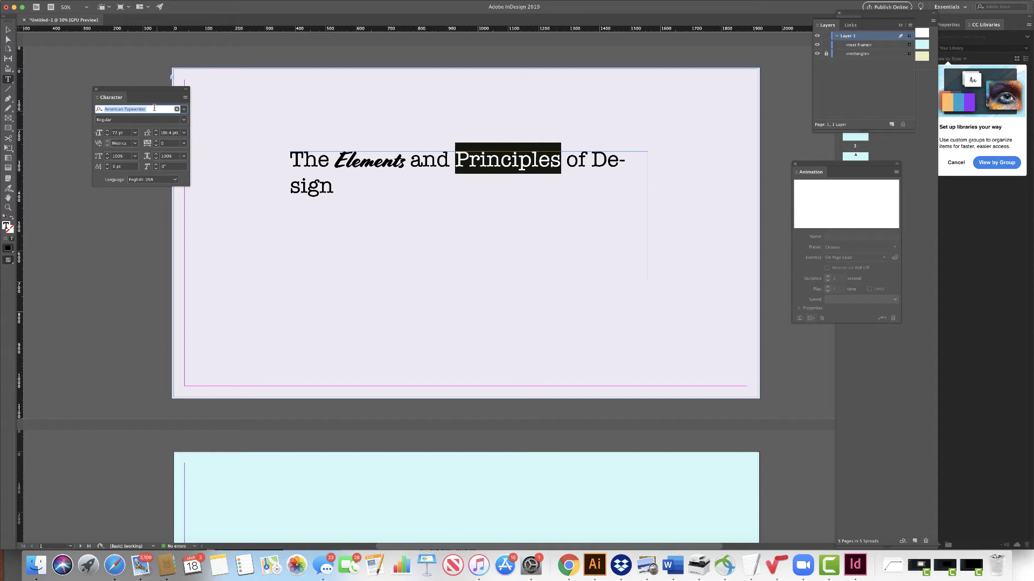
{"action": "type", "text": "cor"}
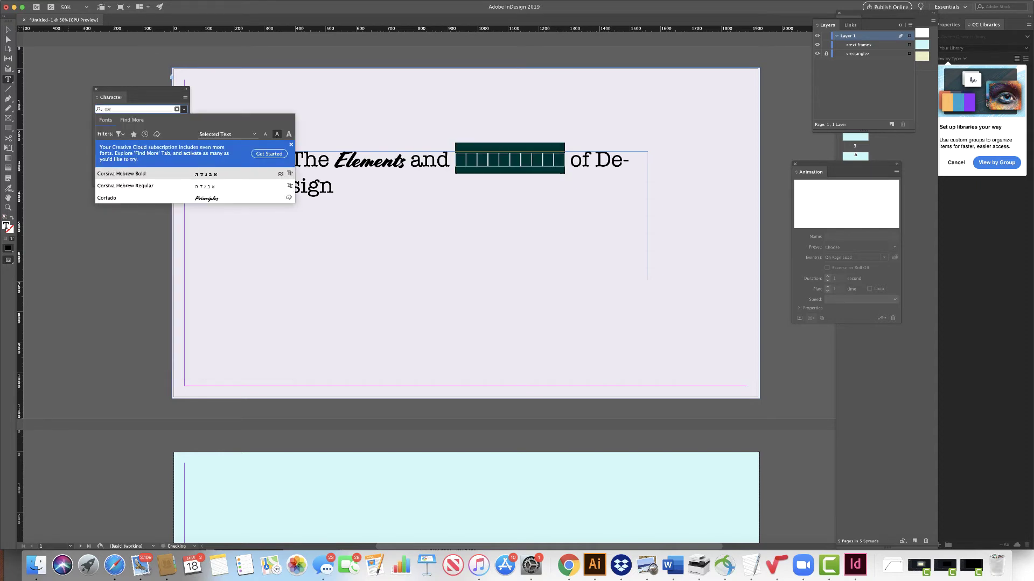
{"action": "key", "text": "Down"}
{"action": "key", "text": "Down"}
{"action": "key", "text": "Return"}
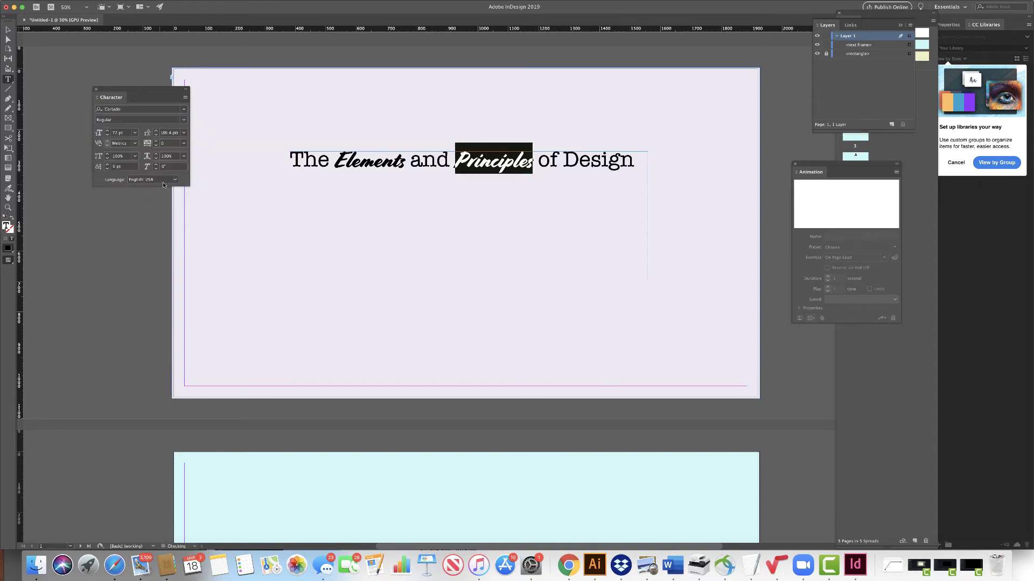
{"action": "key", "text": "super+z"}
{"action": "key", "text": "super+z"}
{"action": "key", "text": "super+z"}
{"action": "key", "text": "super+z"}
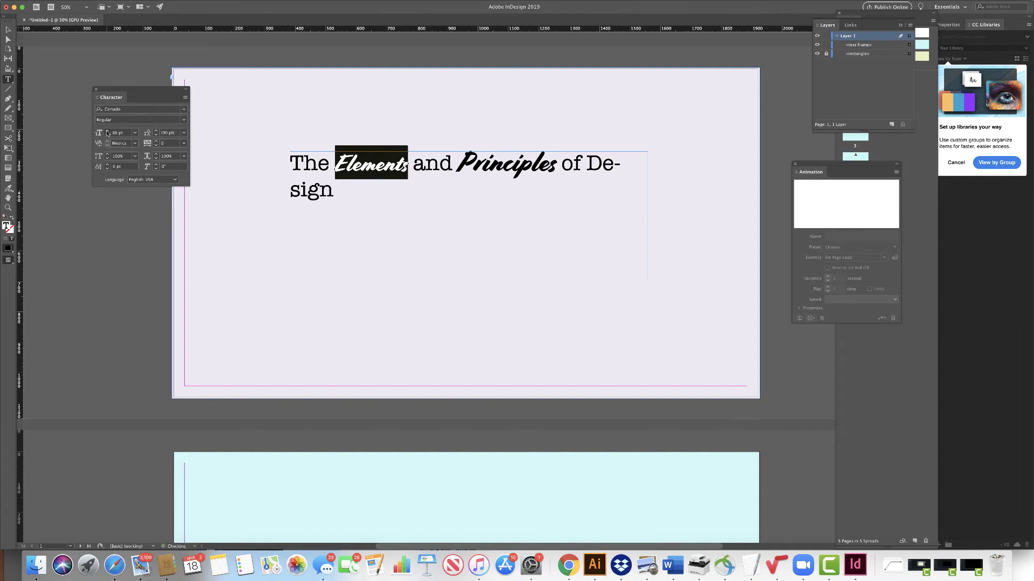
{"action": "key", "text": "super+z"}
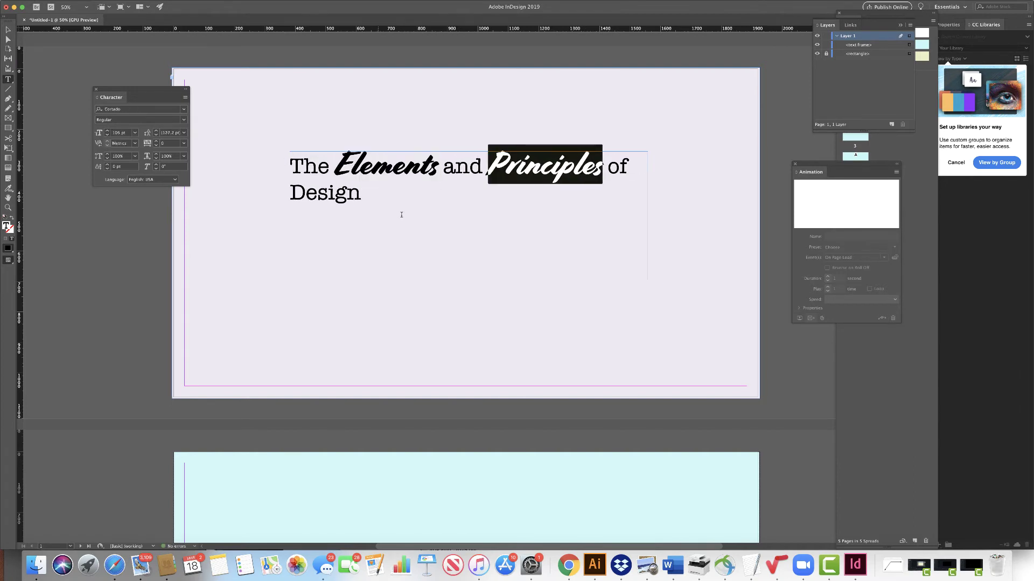
Open the Character Styles panel and switch on the Application Frame layout.
{"action": "key", "text": "Escape"}
{"action": "left_click", "coordinate": [210, 5]}
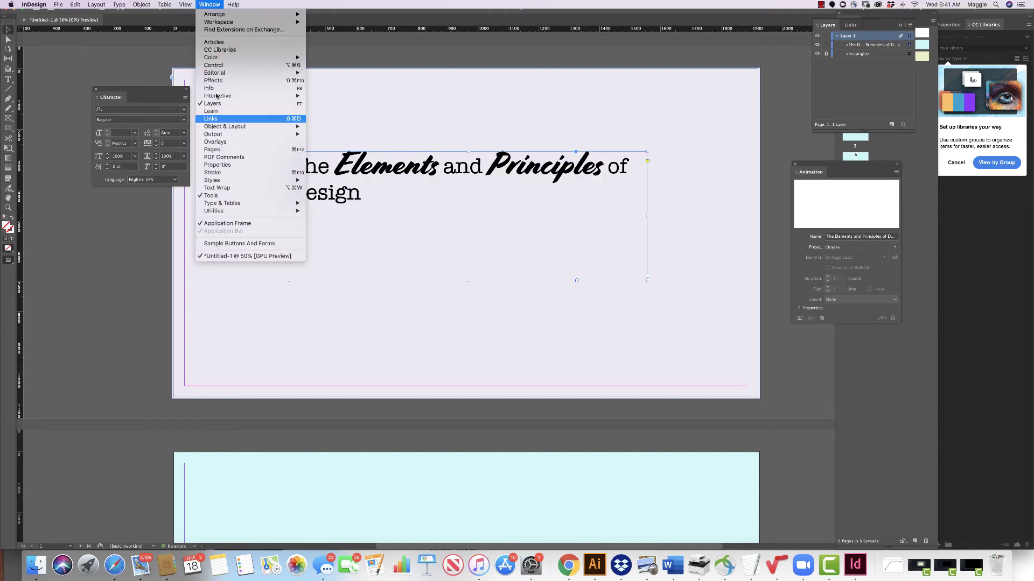
{"action": "mouse_move", "coordinate": [253, 180]}
{"action": "left_click", "coordinate": [327, 188]}
{"action": "left_click", "coordinate": [185, 5]}
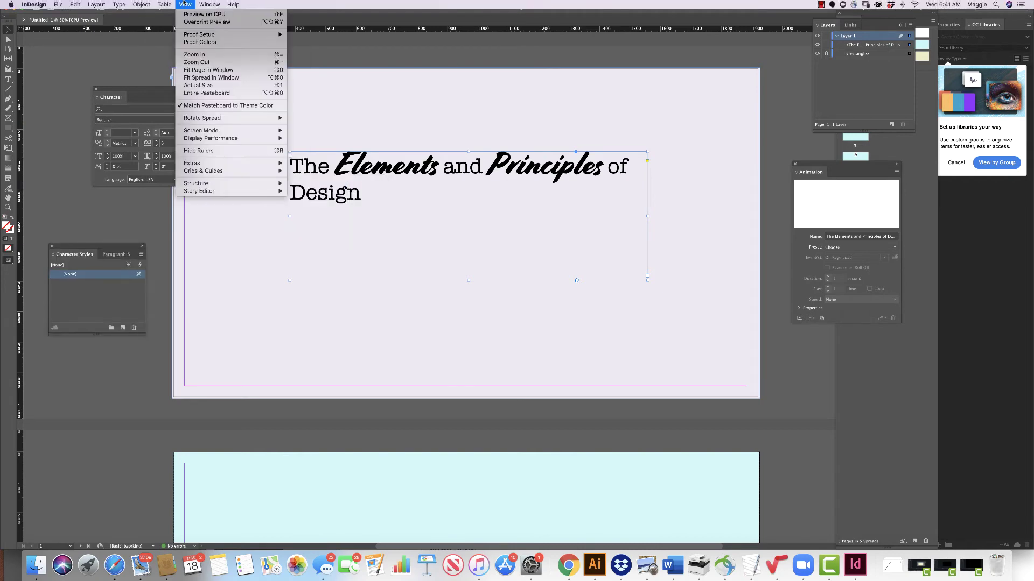
{"action": "mouse_move", "coordinate": [209, 4]}
{"action": "left_click", "coordinate": [221, 223]}
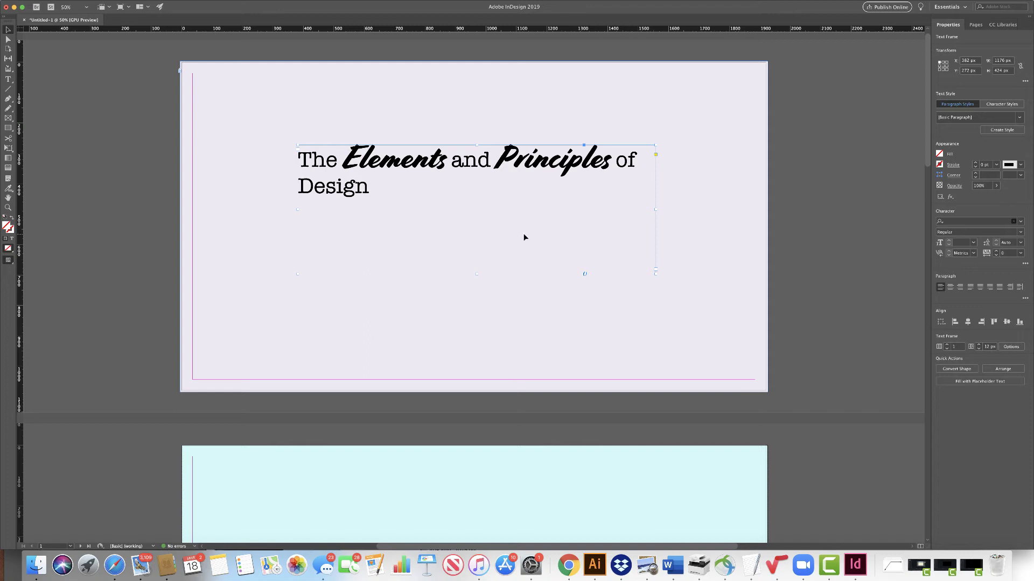
Centre the title and break it into 'The Elements', 'and', 'Principles of Design'.
{"action": "left_click", "coordinate": [951, 287]}
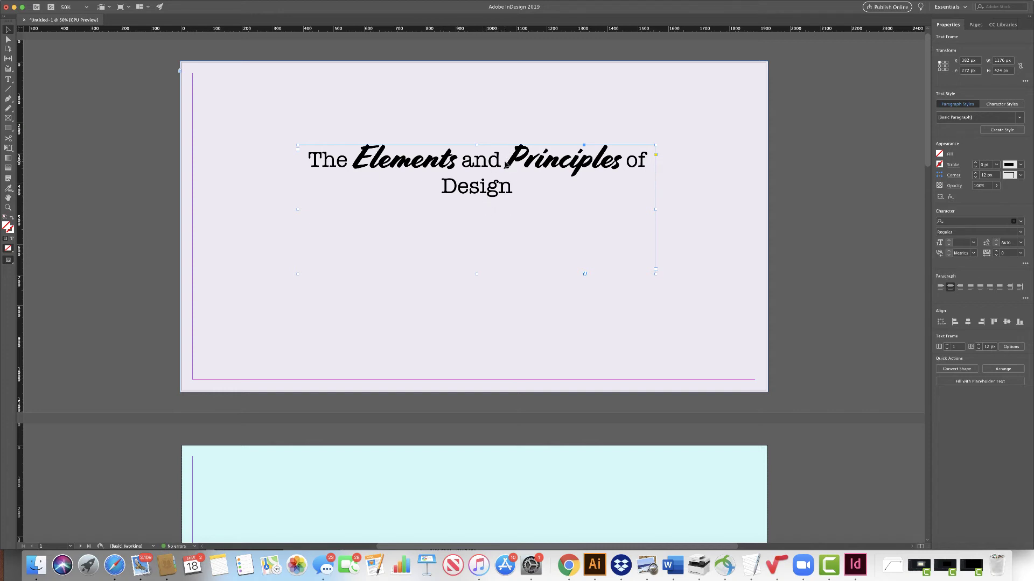
{"action": "double_click", "coordinate": [465, 163]}
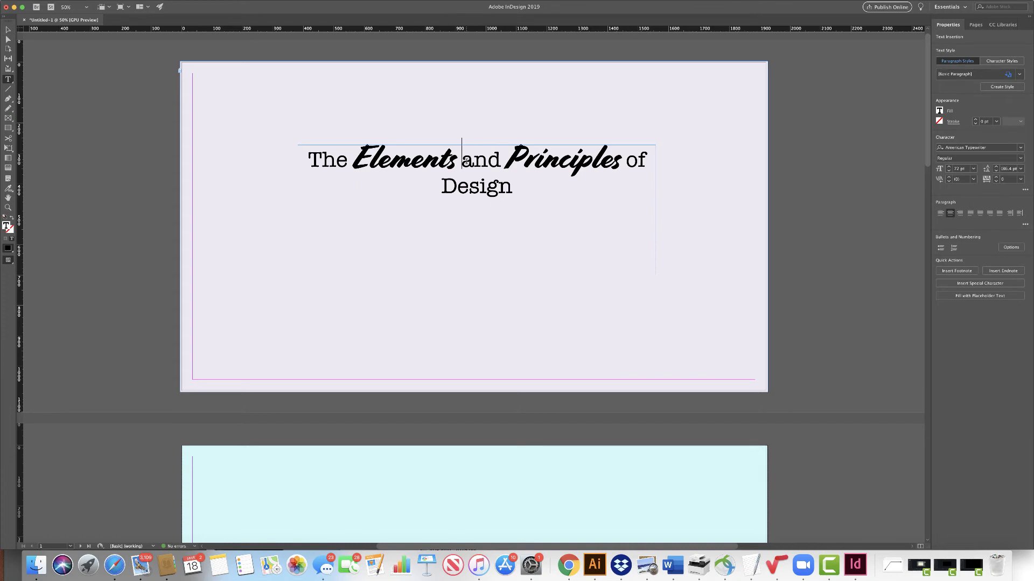
{"action": "key", "text": "Return"}
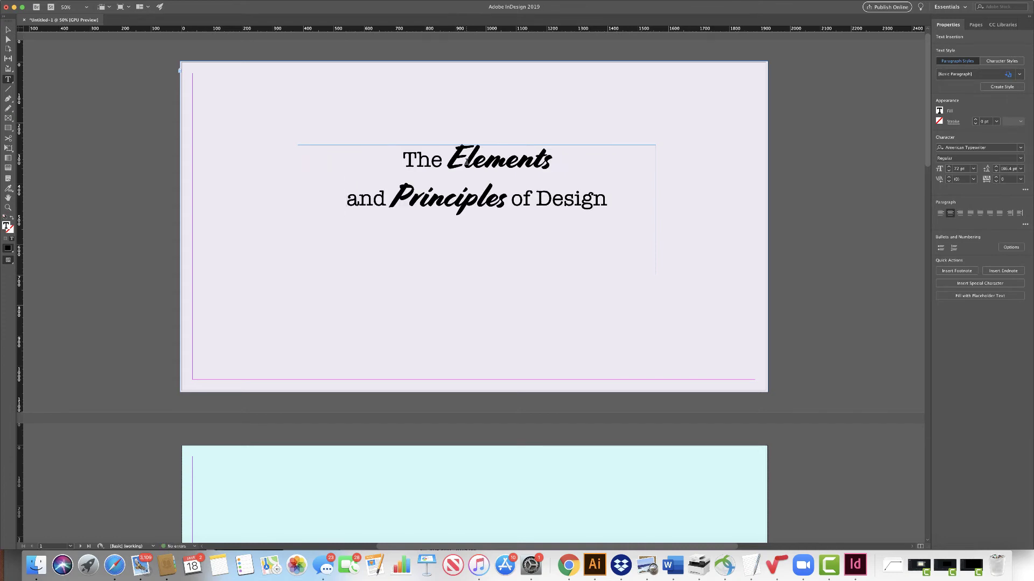
{"action": "left_click", "coordinate": [389, 198]}
{"action": "key", "text": "Return"}
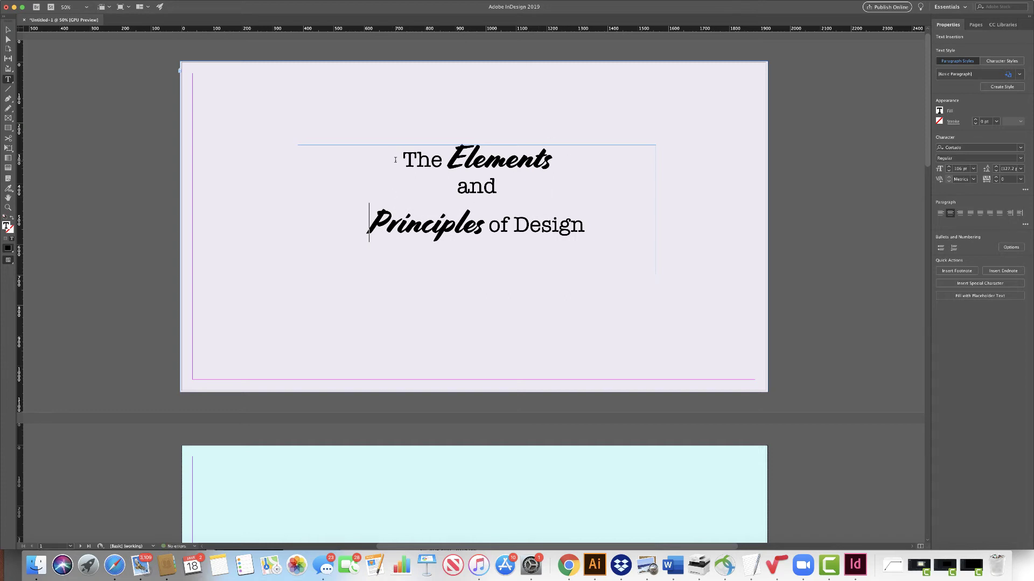
{"action": "left_click_drag", "start_coordinate": [401, 160], "coordinate": [585, 226]}
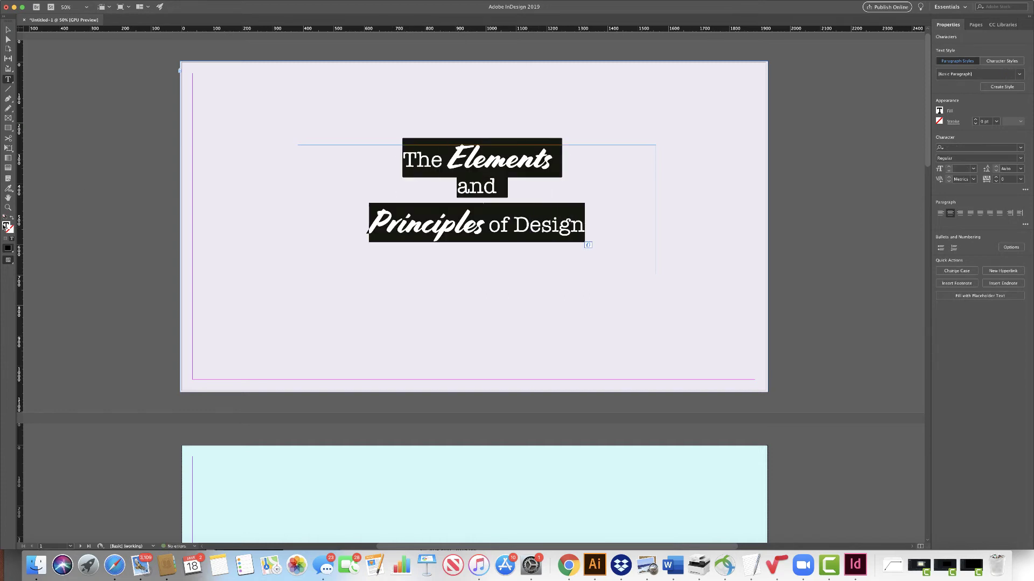
Colour the title text dark purple 2f2b67 and nudge its frame slightly lower.
{"action": "double_click", "coordinate": [6, 226]}
{"action": "mouse_move", "coordinate": [506, 338]}
{"action": "left_mouse_down"}
{"action": "mouse_move", "coordinate": [483, 338]}
{"action": "mouse_move", "coordinate": [524, 325]}
{"action": "mouse_move", "coordinate": [454, 334]}
{"action": "left_mouse_up"}
{"action": "left_click", "coordinate": [523, 307]}
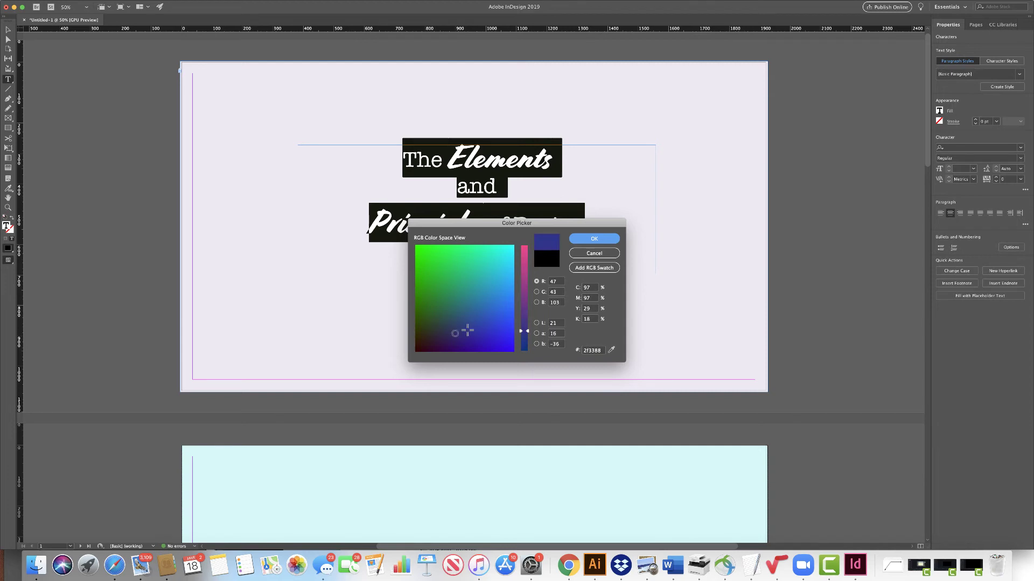
{"action": "left_click", "coordinate": [594, 239]}
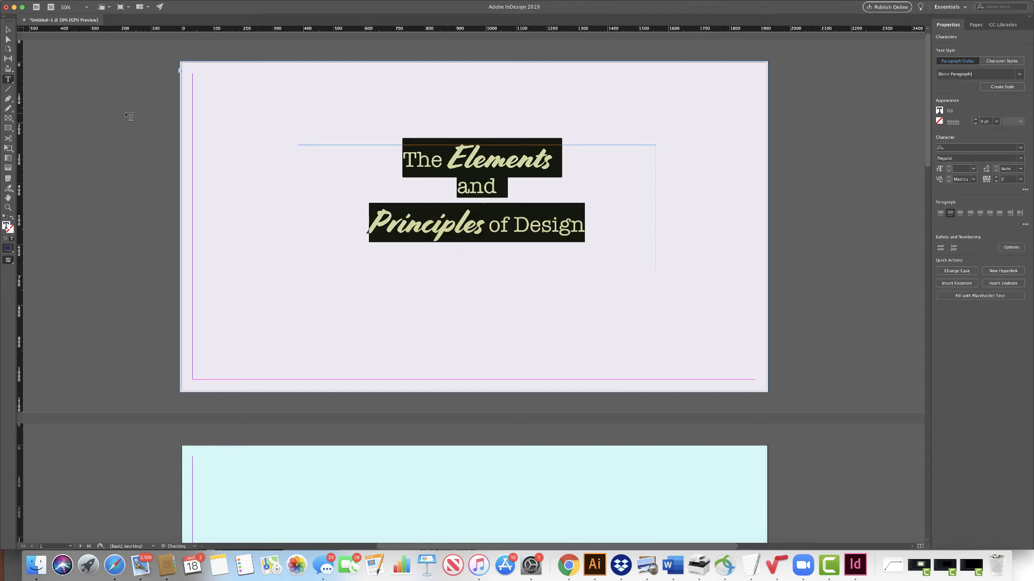
{"action": "left_click", "coordinate": [5, 31]}
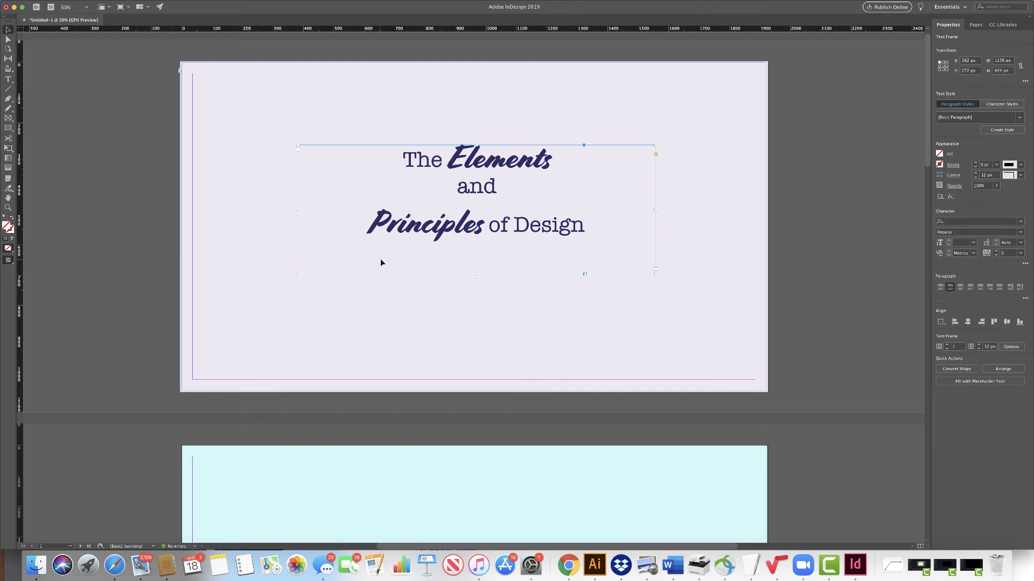
{"action": "mouse_move", "coordinate": [424, 223]}
{"action": "left_mouse_down"}
{"action": "mouse_move", "coordinate": [439, 231]}
{"action": "mouse_move", "coordinate": [427, 227]}
{"action": "left_mouse_up"}
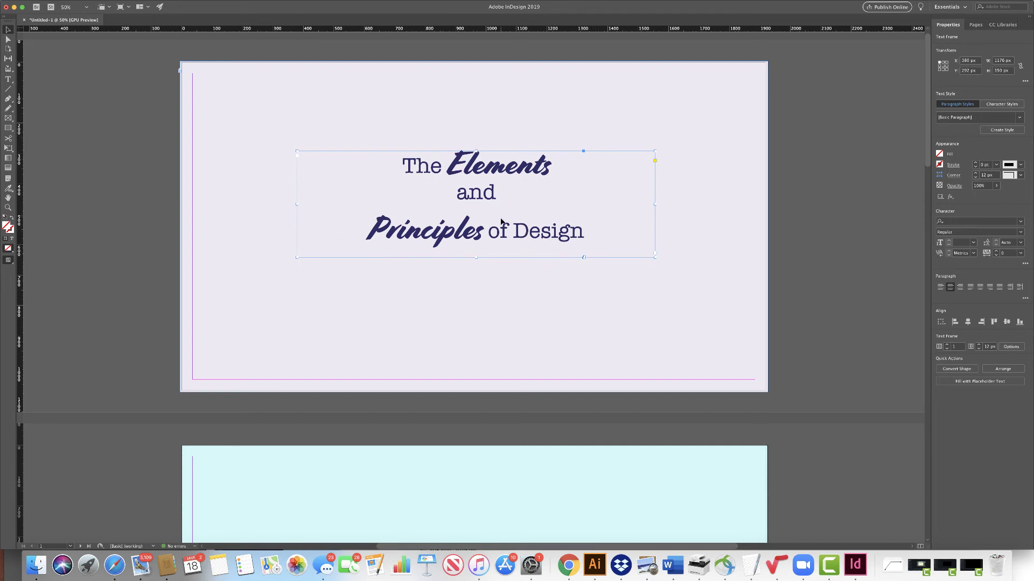
Reopen the Animation panel for the title frame and move it left of the page.
{"action": "mouse_move", "coordinate": [138, 3]}
{"action": "left_click", "coordinate": [210, 4]}
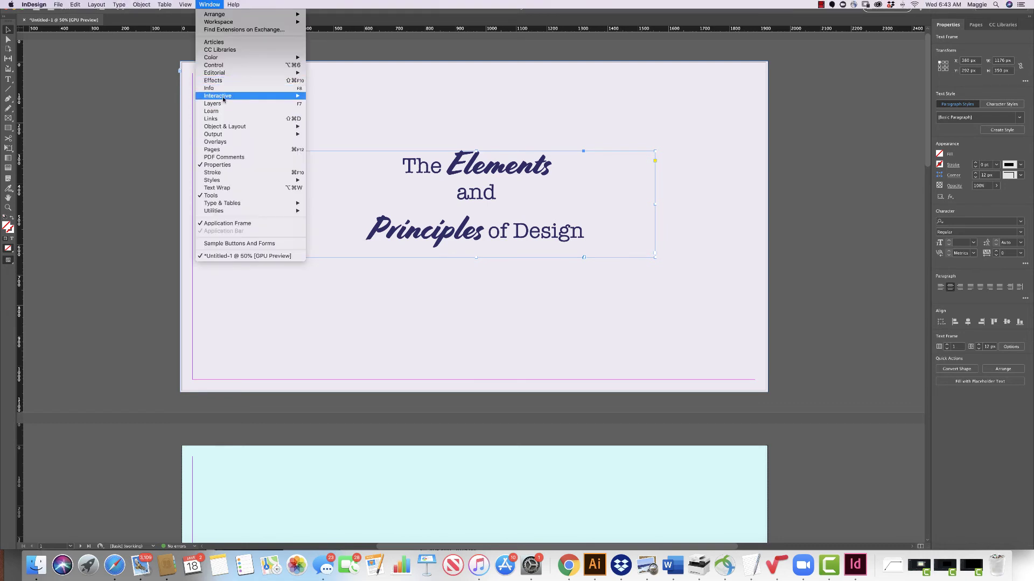
{"action": "mouse_move", "coordinate": [223, 99]}
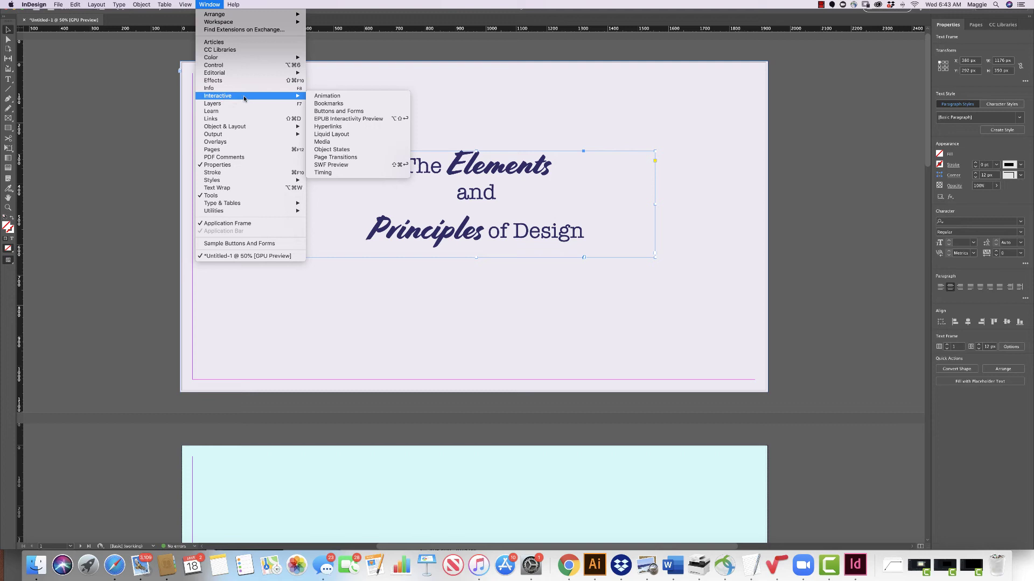
{"action": "left_click", "coordinate": [338, 96]}
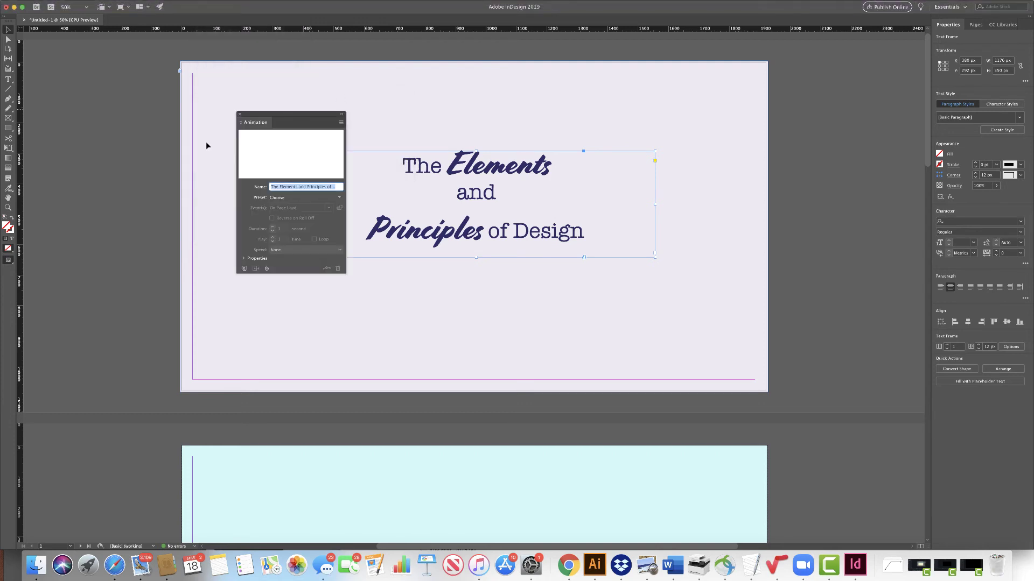
{"action": "left_click_drag", "start_coordinate": [248, 115], "coordinate": [143, 103]}
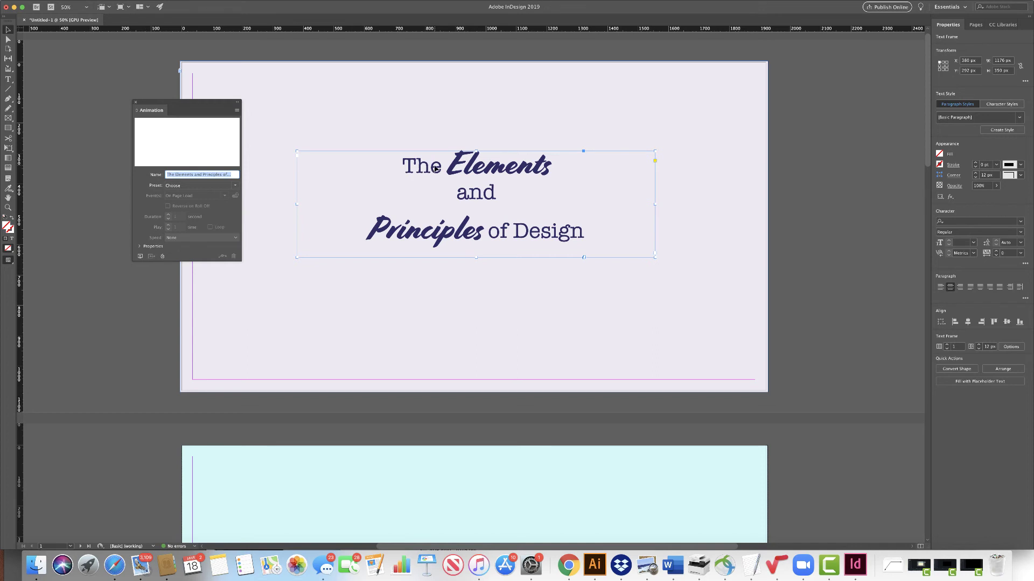
Give the title the Appear animation, keeping On Page Load as its trigger.
{"action": "left_click", "coordinate": [236, 185]}
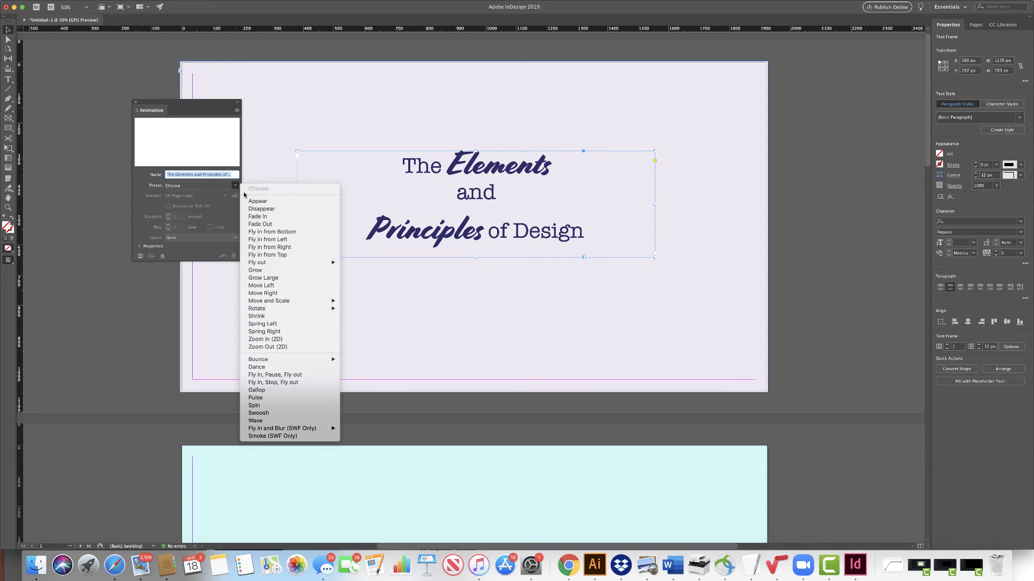
{"action": "left_click", "coordinate": [251, 201]}
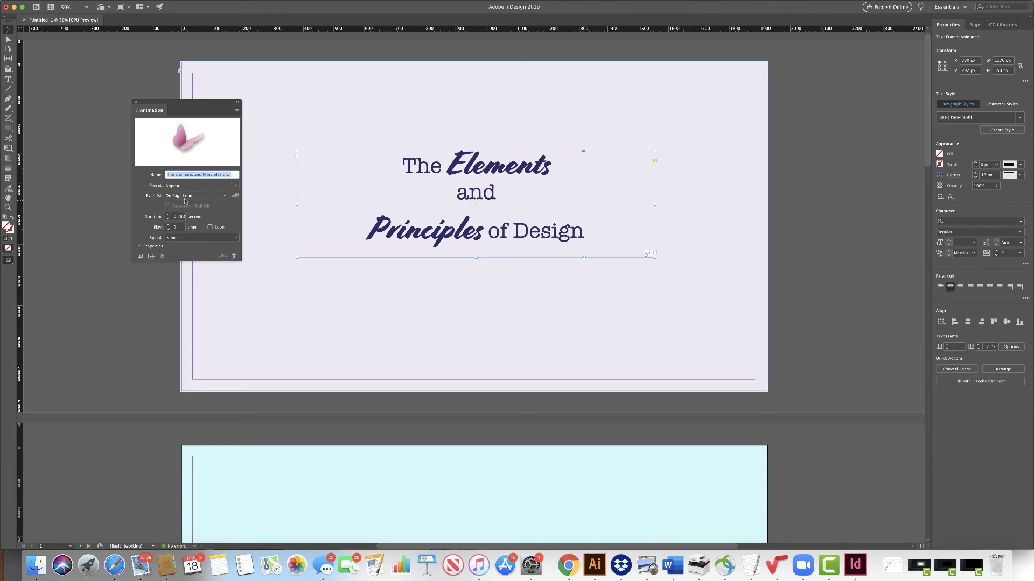
{"action": "left_click", "coordinate": [225, 196]}
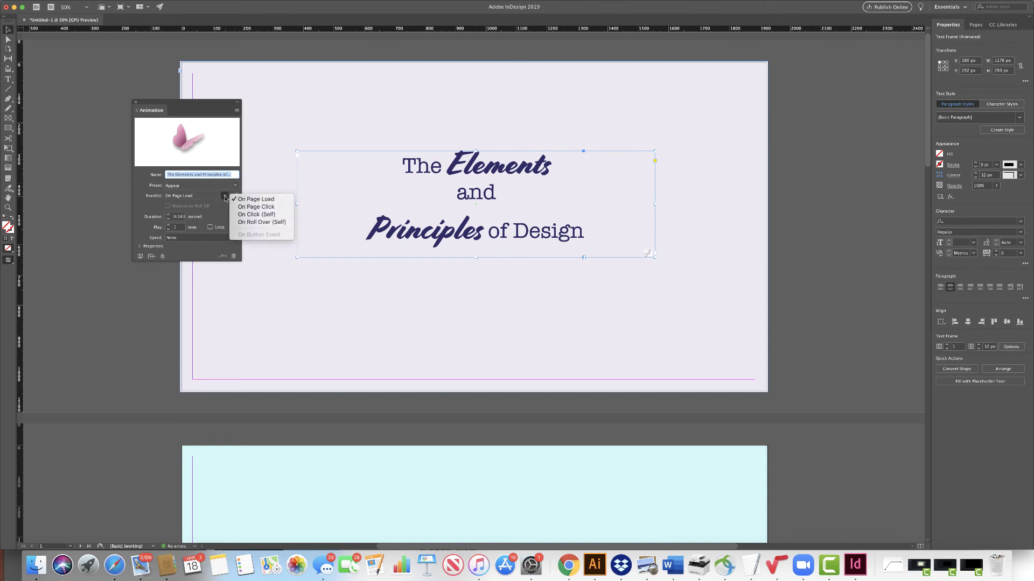
{"action": "left_click", "coordinate": [226, 197]}
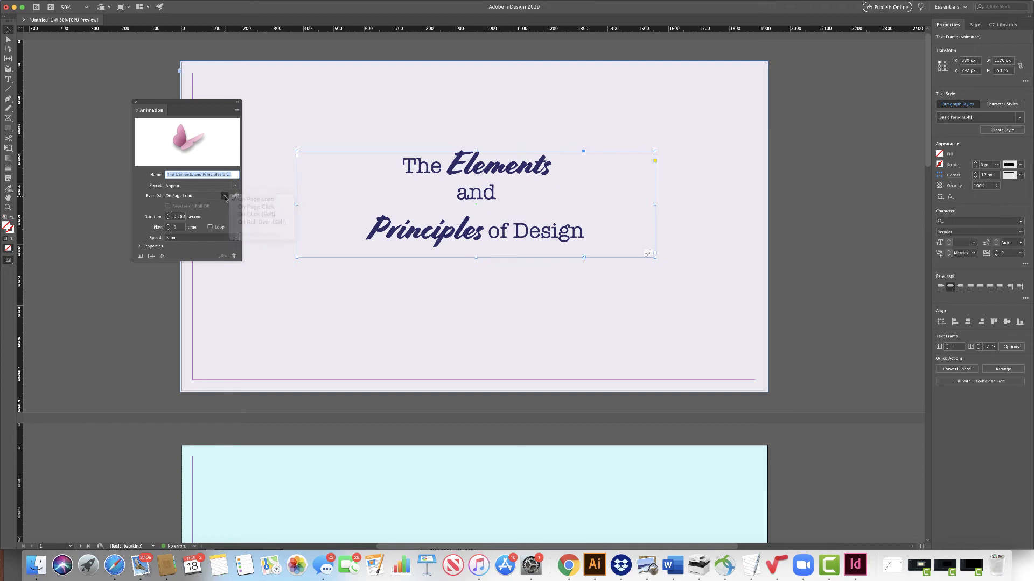
Try Fly in from Left and Rotate 180° CW, then settle on Fade In.
{"action": "left_click", "coordinate": [236, 186]}
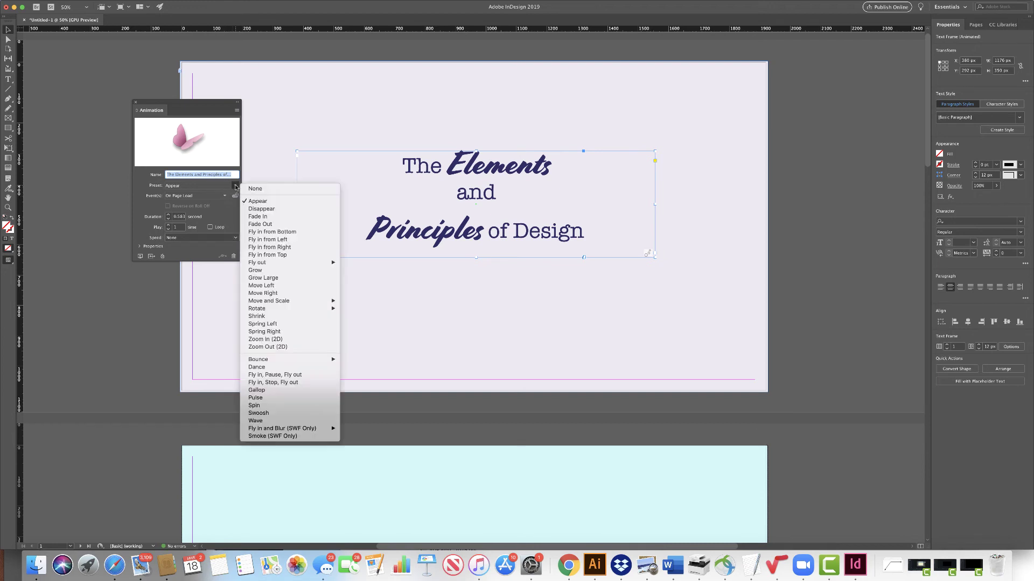
{"action": "left_click", "coordinate": [252, 238]}
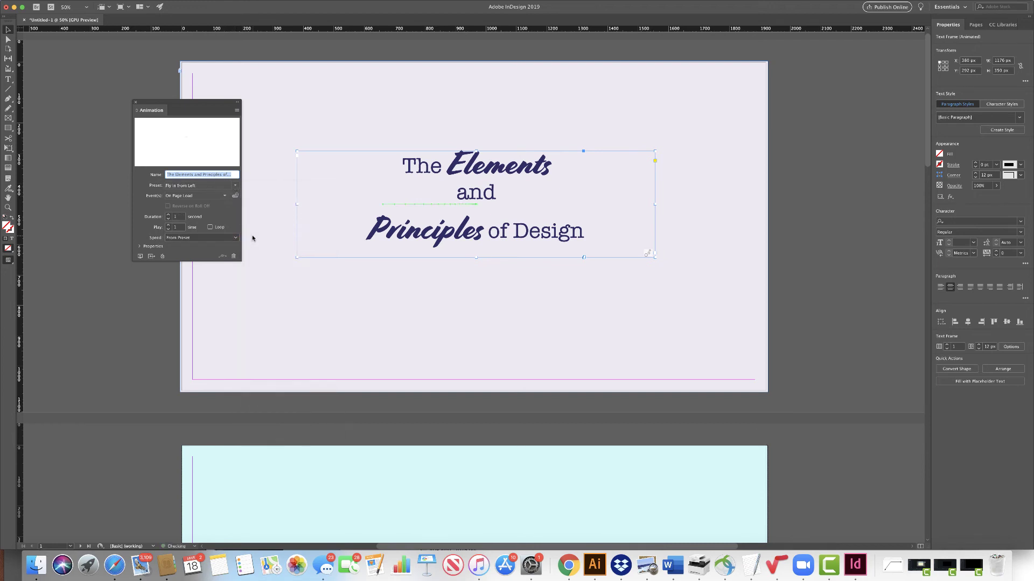
{"action": "left_click", "coordinate": [235, 185]}
{"action": "mouse_move", "coordinate": [263, 307]}
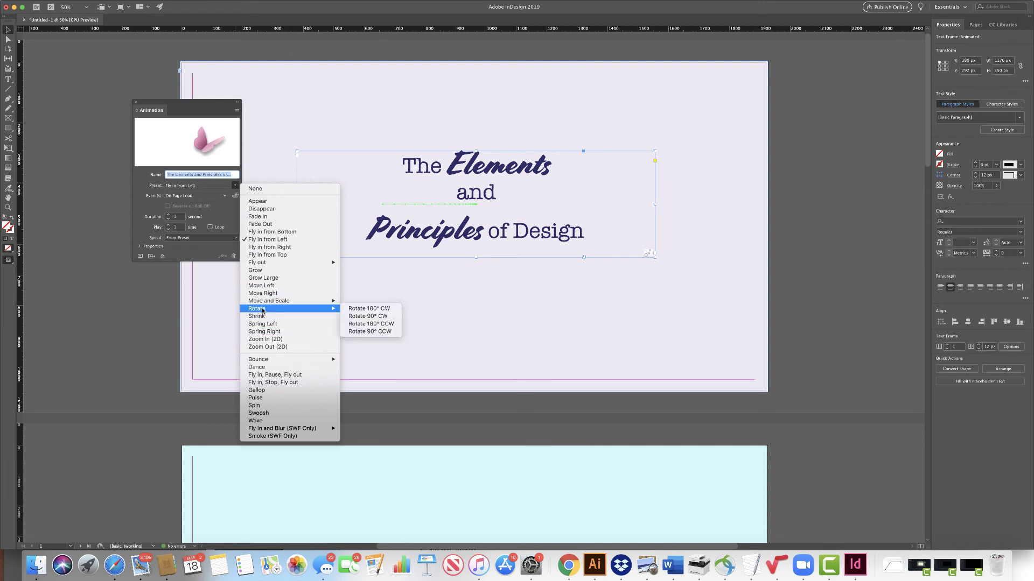
{"action": "left_click", "coordinate": [365, 309]}
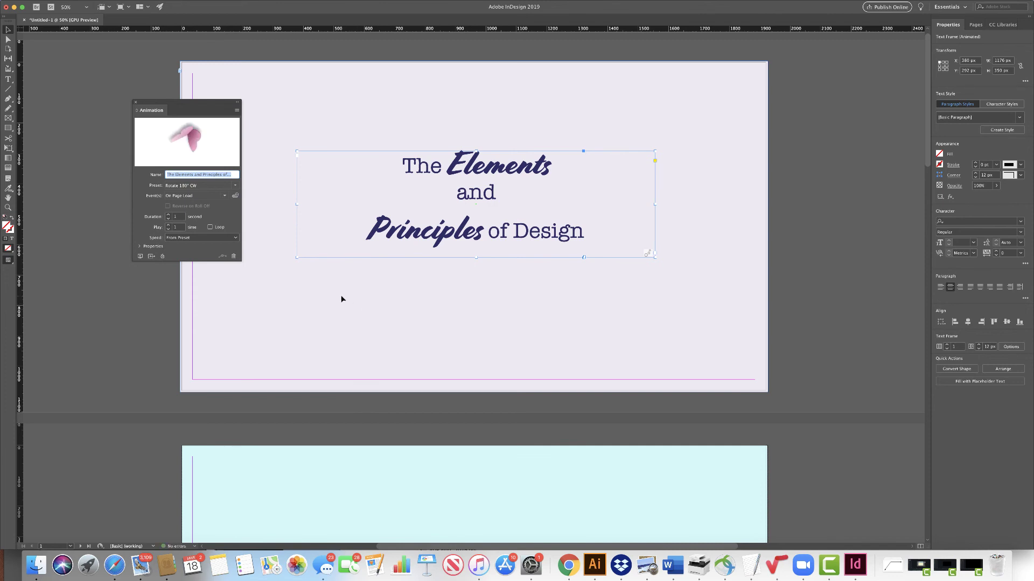
{"action": "left_click", "coordinate": [235, 185]}
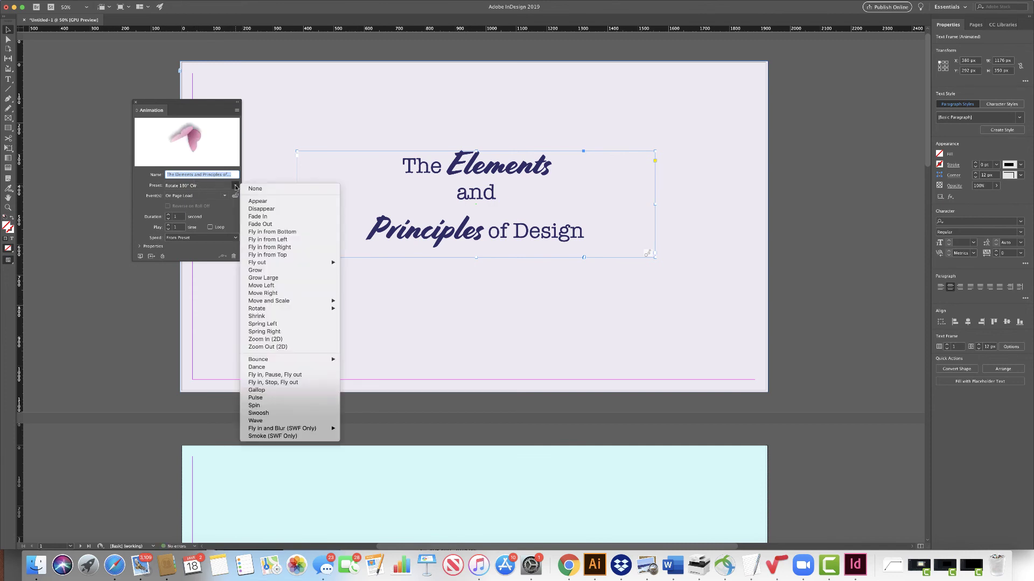
{"action": "left_click", "coordinate": [250, 216]}
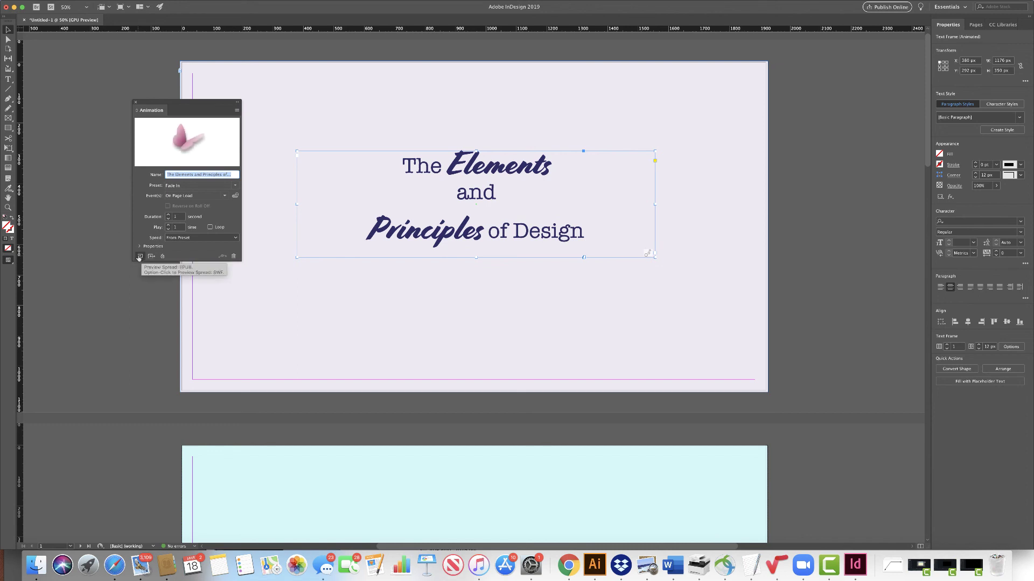
Play the title's fade-in in an enlarged EPUB Interactivity Preview of the spread.
{"action": "left_click", "coordinate": [138, 256]}
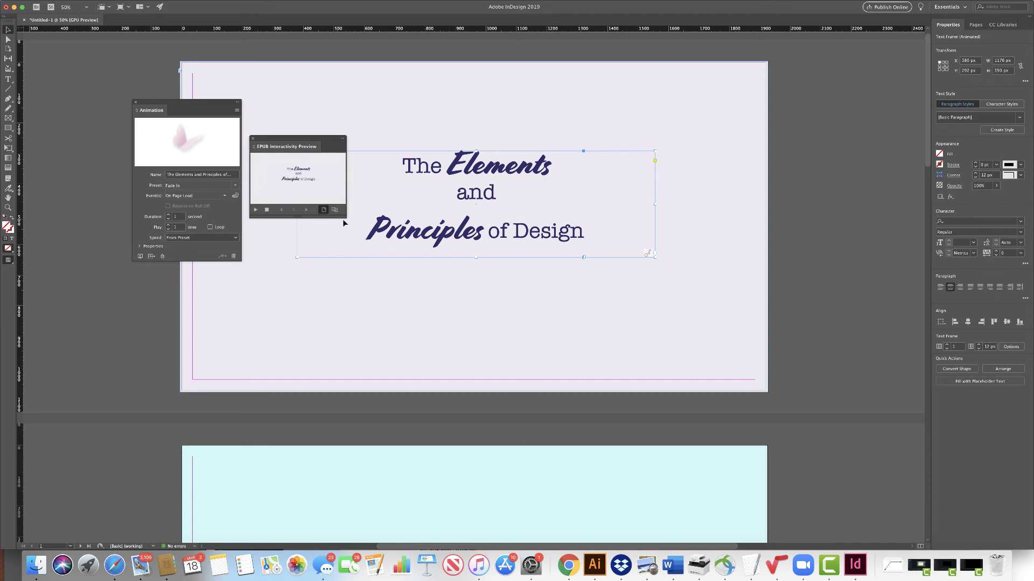
{"action": "left_click_drag", "start_coordinate": [345, 217], "coordinate": [752, 368]}
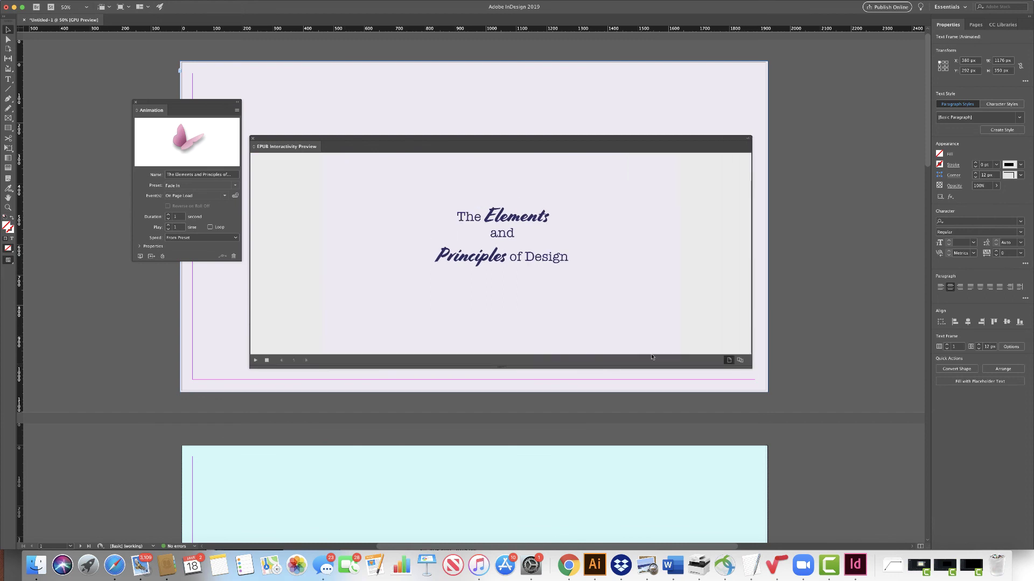
{"action": "left_click", "coordinate": [256, 360]}
{"action": "left_click_drag", "start_coordinate": [352, 139], "coordinate": [194, 285]}
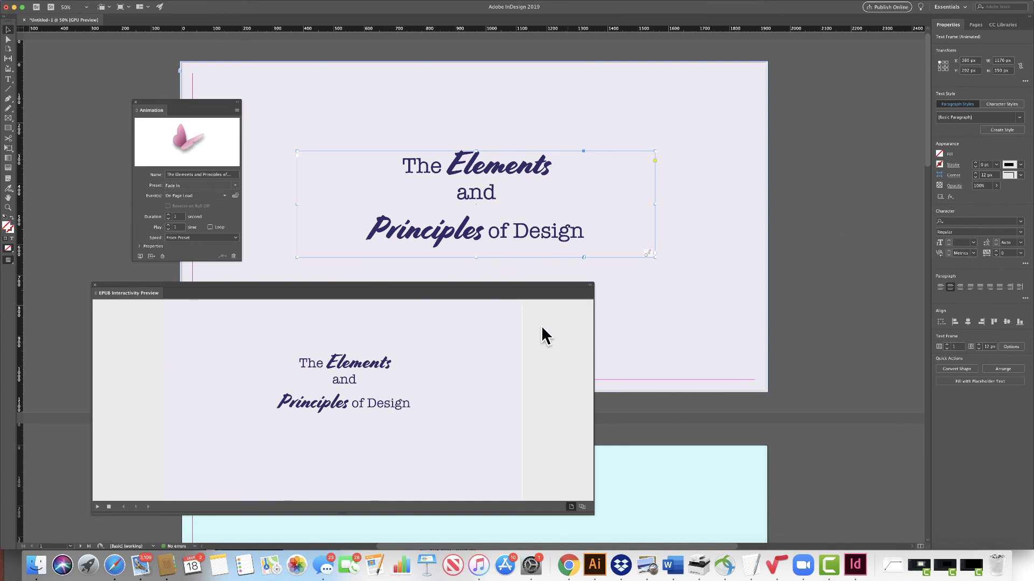